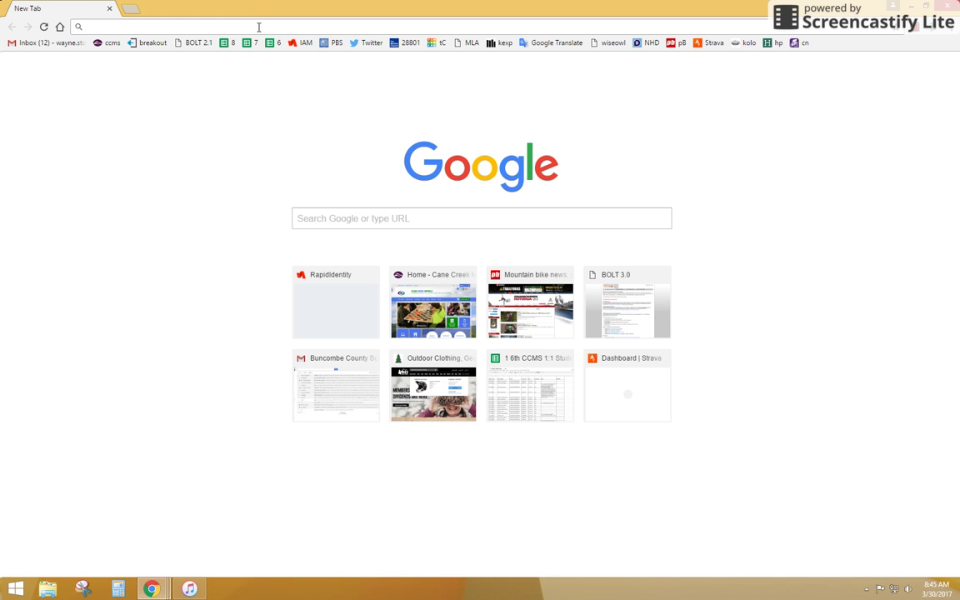
- Run a Google search for 'destiny discover'
type("destiny ")
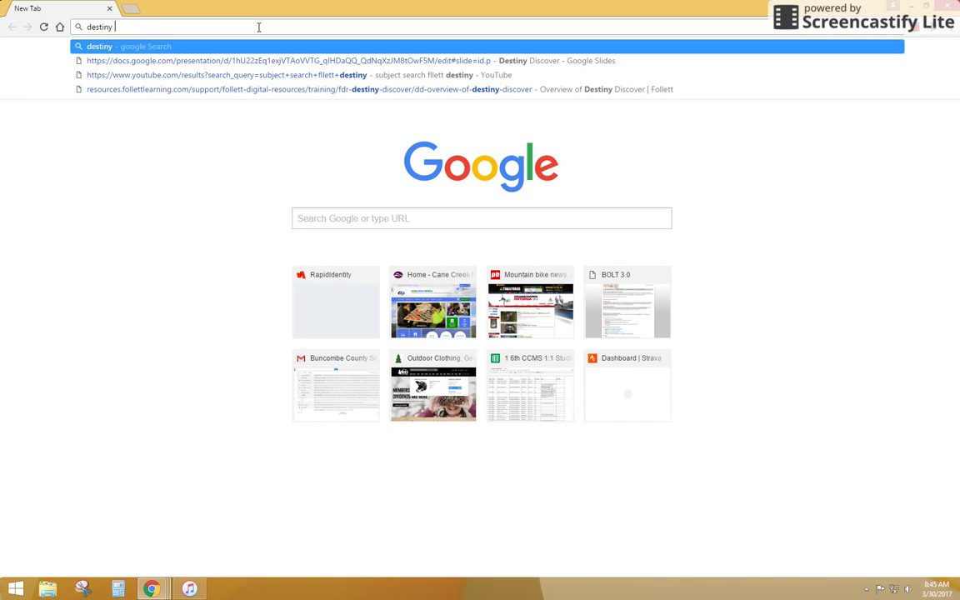
type("discover")
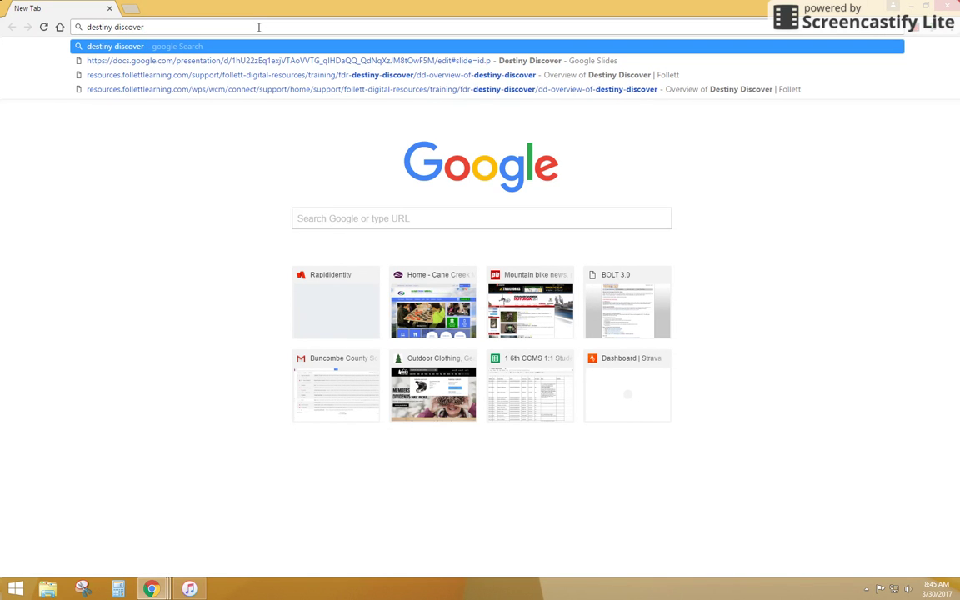
key("Return")
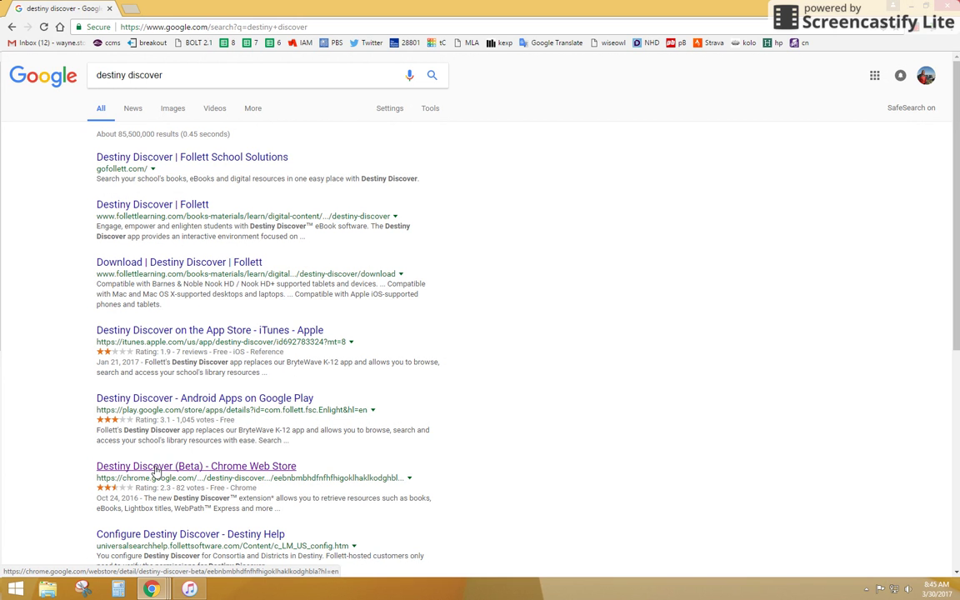
- Add the Destiny Discover (Beta) extension to Chrome from its Chrome Web Store listing
left_click(155, 469)
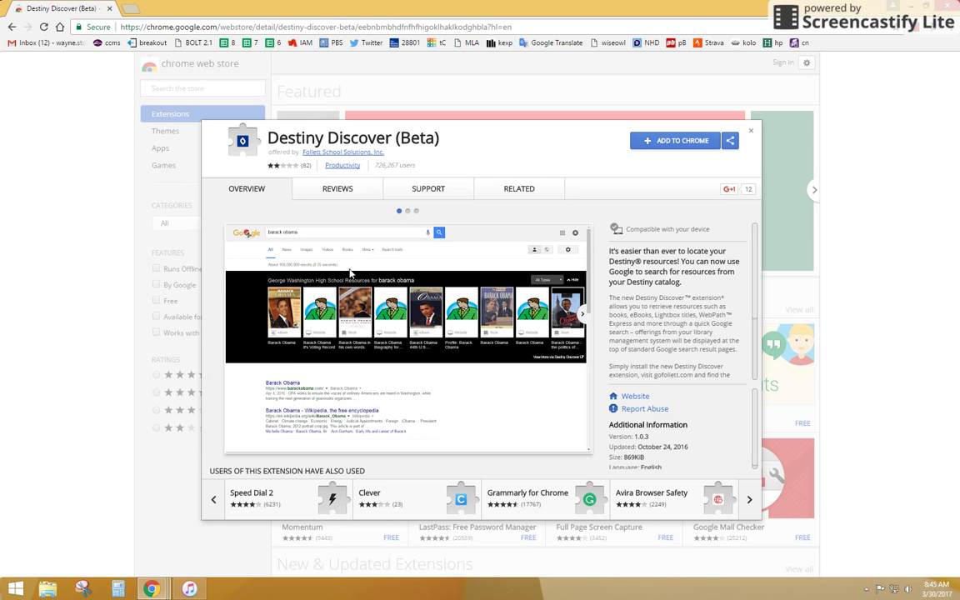
left_click(677, 143)
left_click(494, 149)
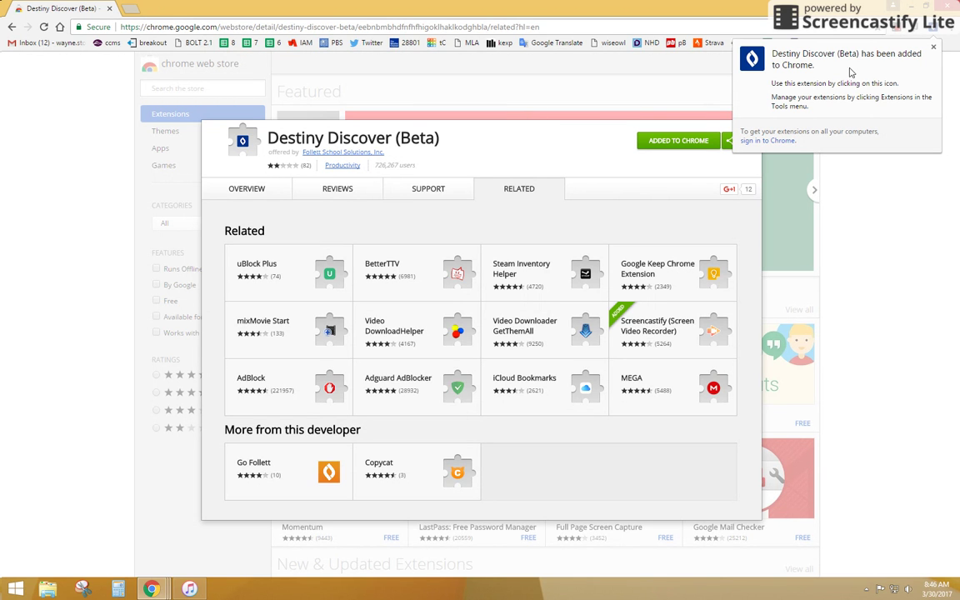
- Dismiss the extension notice and select North Carolina (NC) and Cane Creek Middle School, Fletcher, NC
left_click(934, 45)
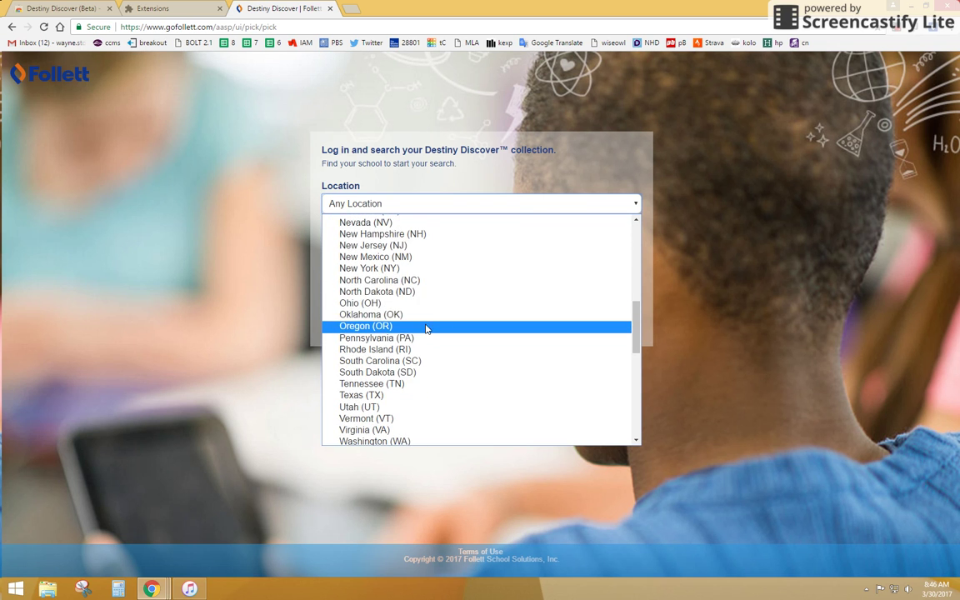
left_click(398, 280)
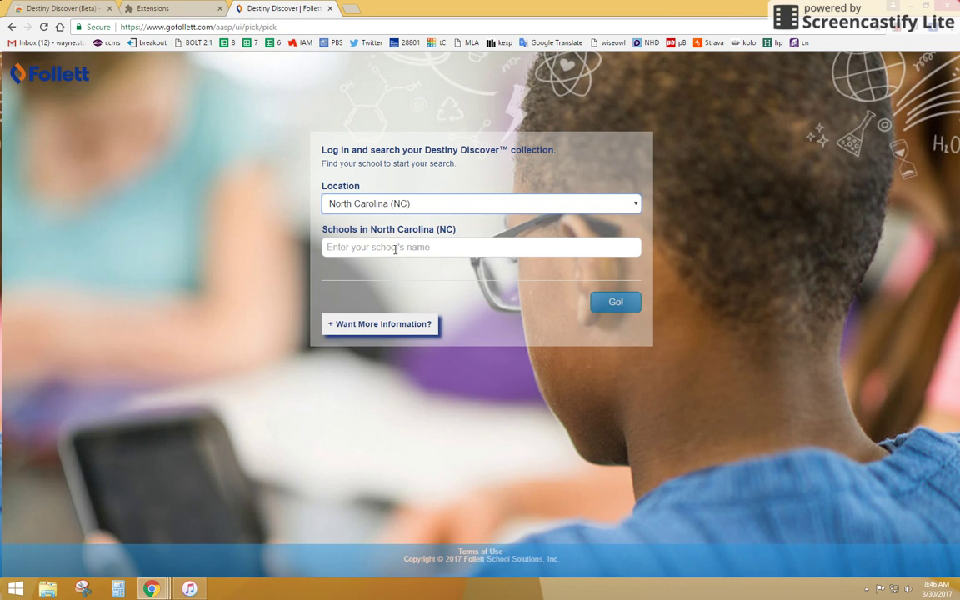
left_click(395, 249)
type("cane creek")
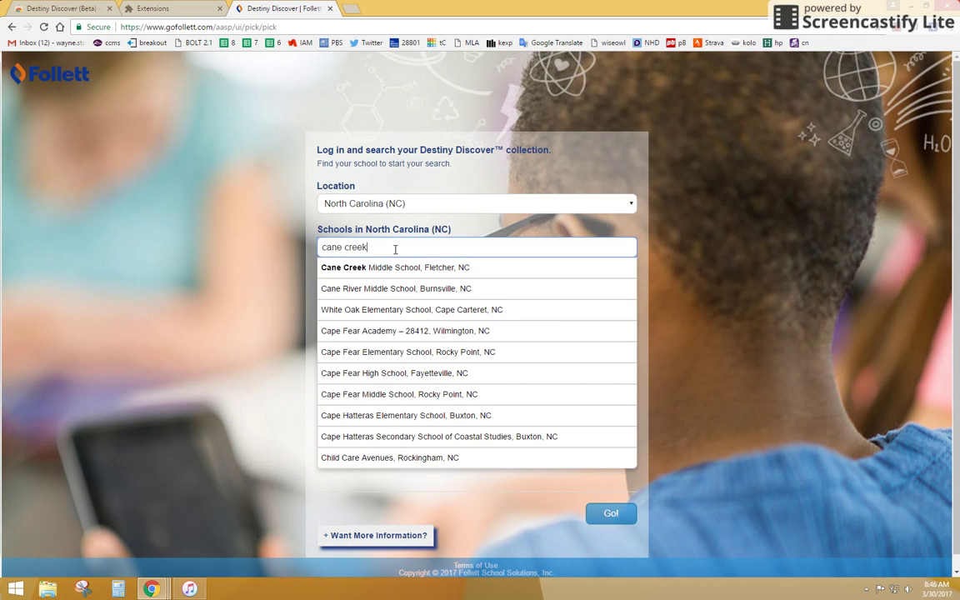
left_click(410, 274)
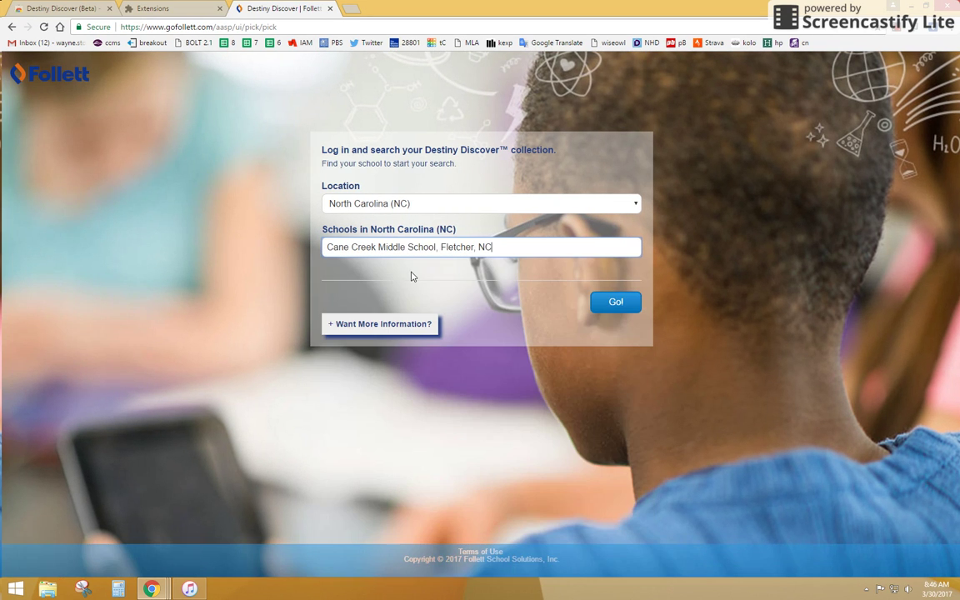
- Open Cane Creek Middle School's Destiny Discover collection and set the search type to Subject
left_click(616, 312)
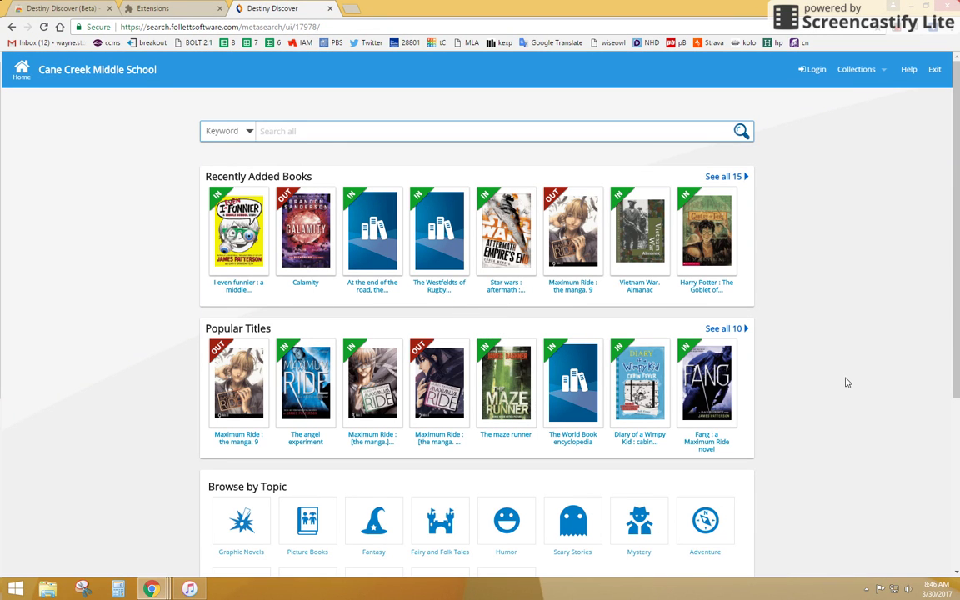
left_click(281, 135)
left_click(248, 131)
left_click(235, 182)
- Run a subject search for 'animation' and scroll through the results
left_click(278, 134)
type("an")
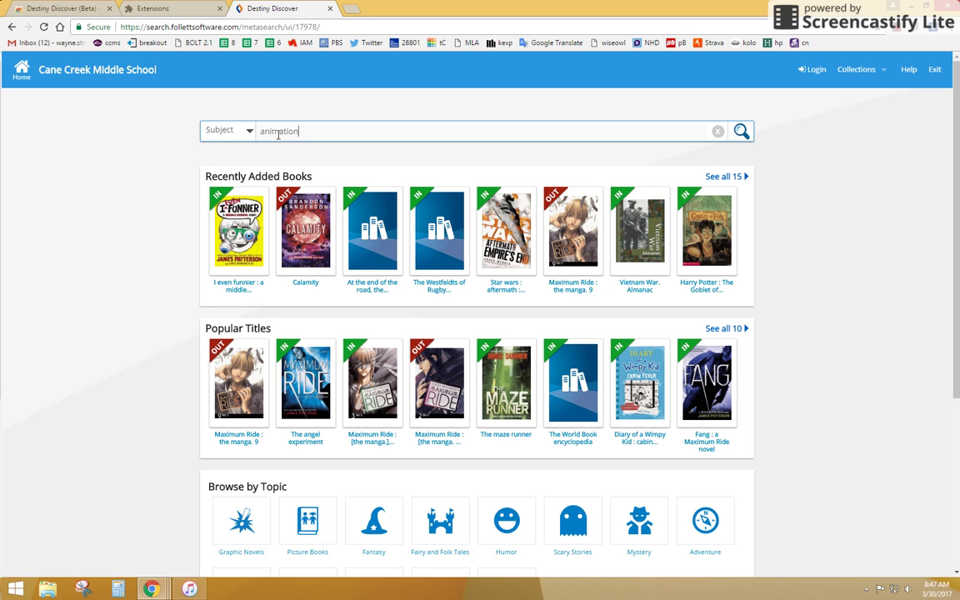
type("imation")
key("Return")
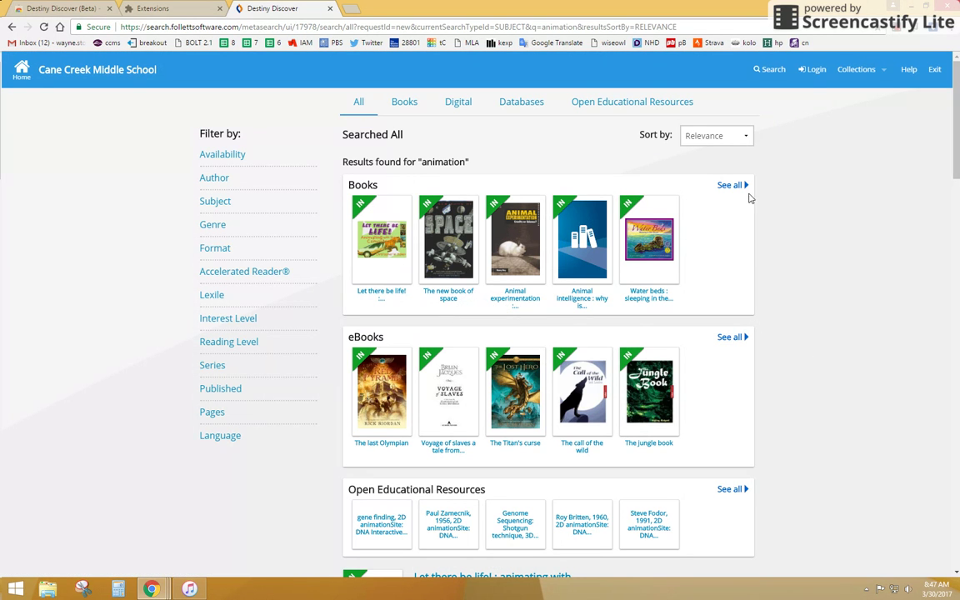
scroll(827, 313, "down", 2)
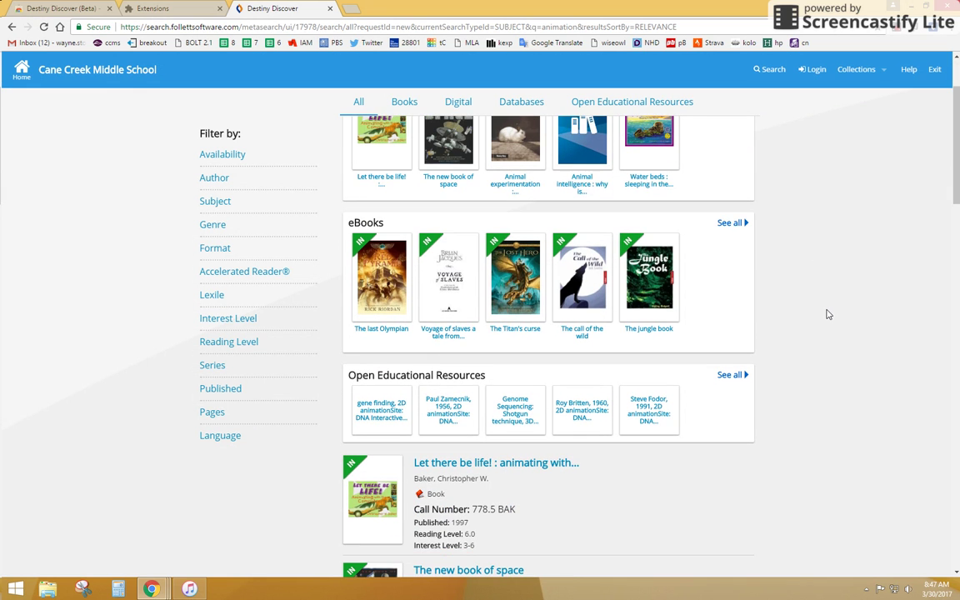
scroll(846, 325, "down", 3)
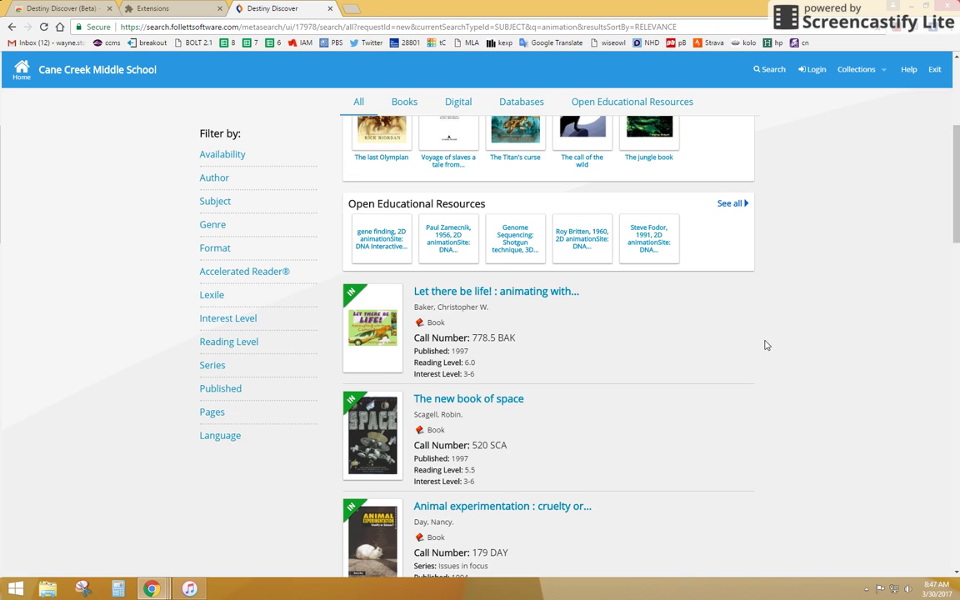
scroll(767, 345, "down", 1)
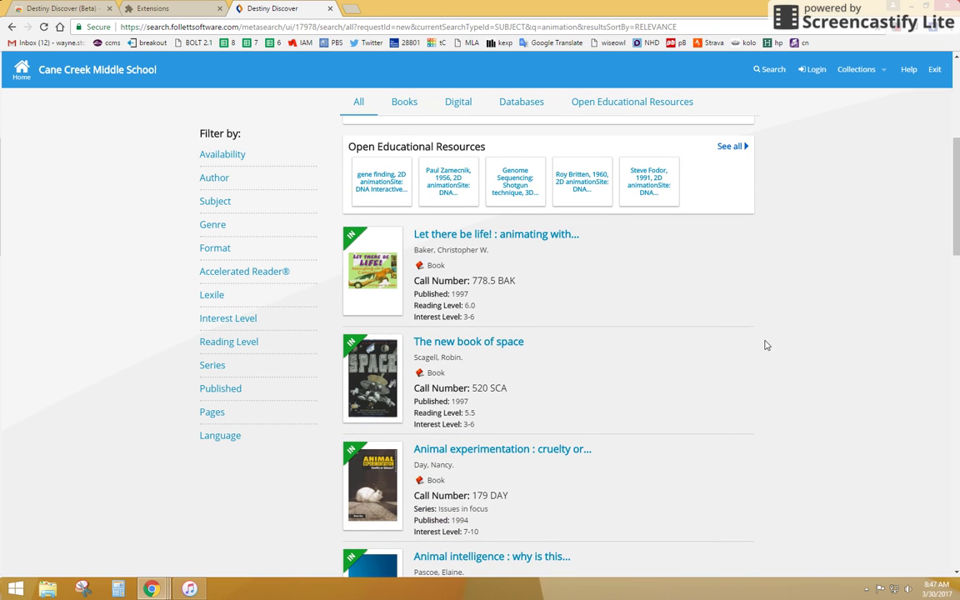
left_click(480, 237)
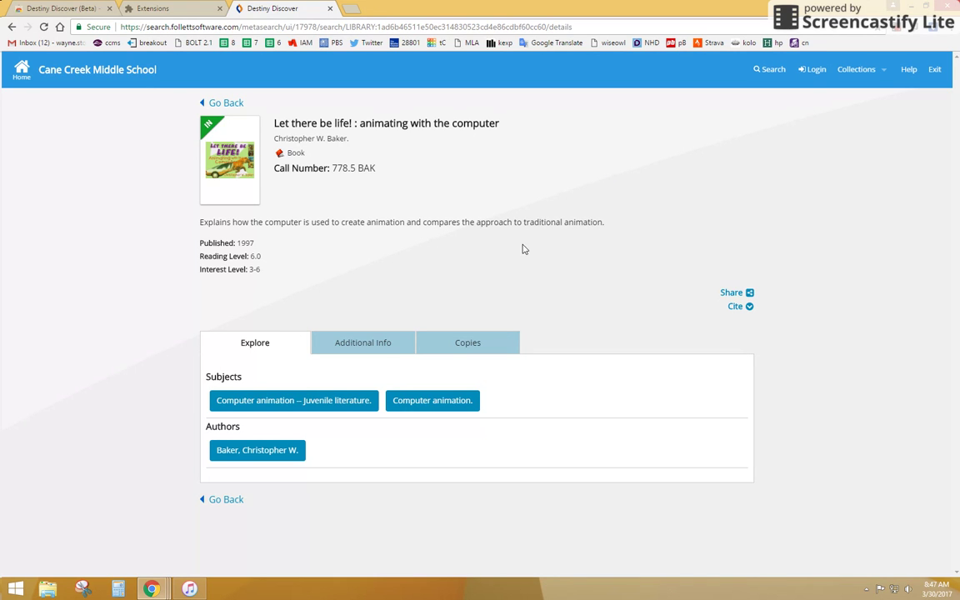
left_click_drag(384, 172, 271, 169)
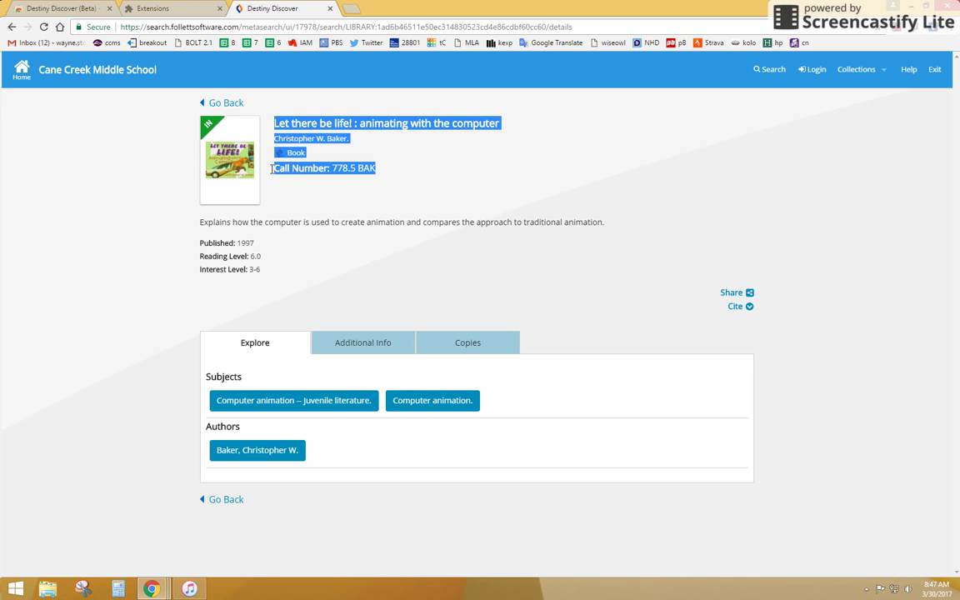
- List and browse the titles under the subject 'Computer animation.'
left_click(436, 402)
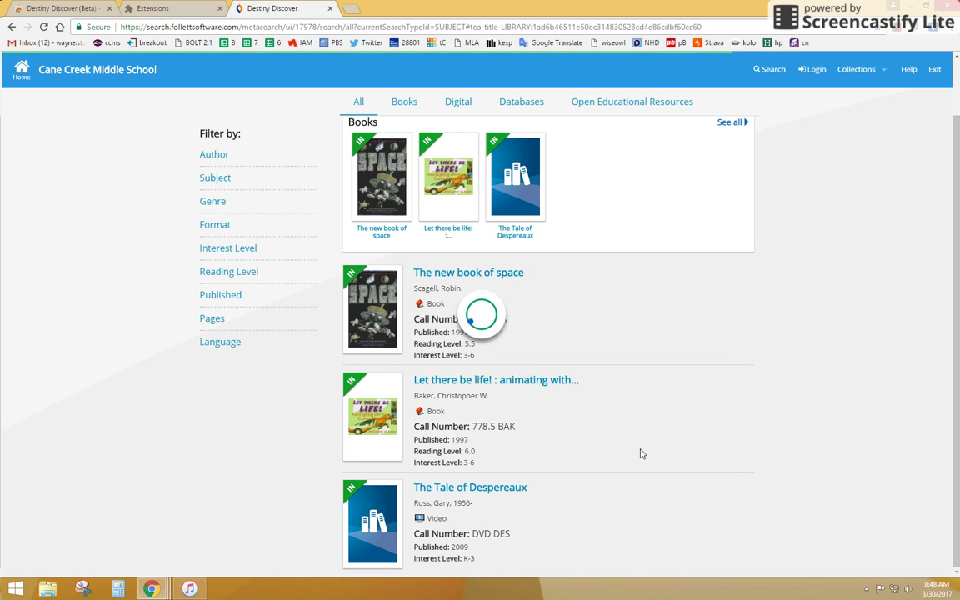
scroll(791, 452, "down", 1)
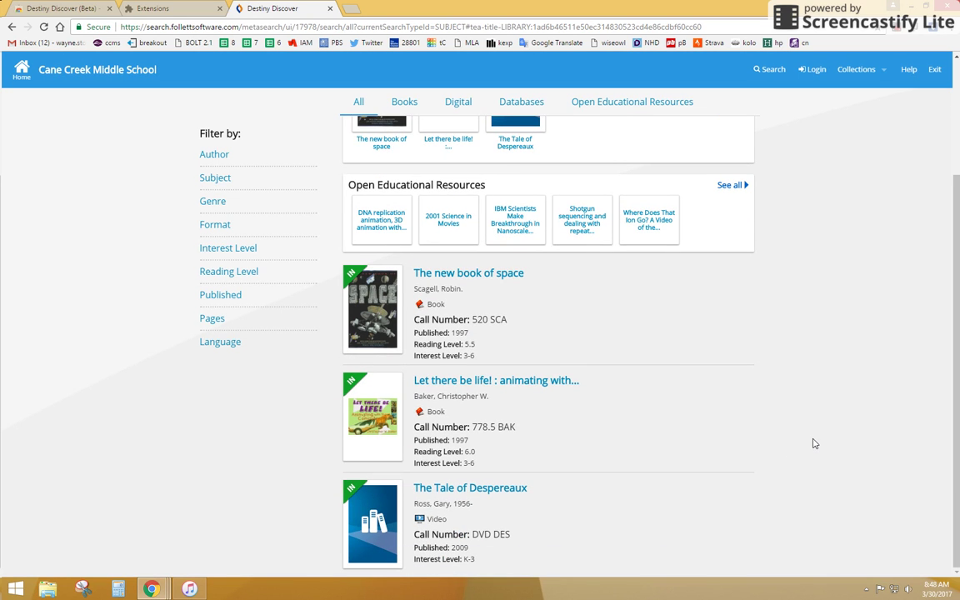
scroll(814, 443, "up", 2)
scroll(815, 443, "down", 2)
scroll(713, 491, "up", 2)
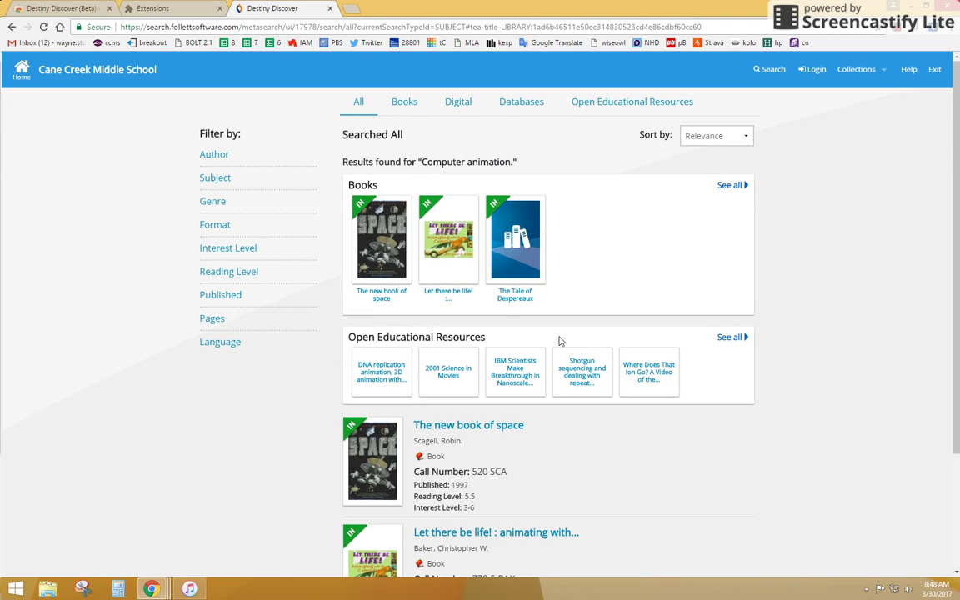
- Return to the Let there be life! record and list 'Computer animation -- Juvenile literature.' titles
left_click(12, 27)
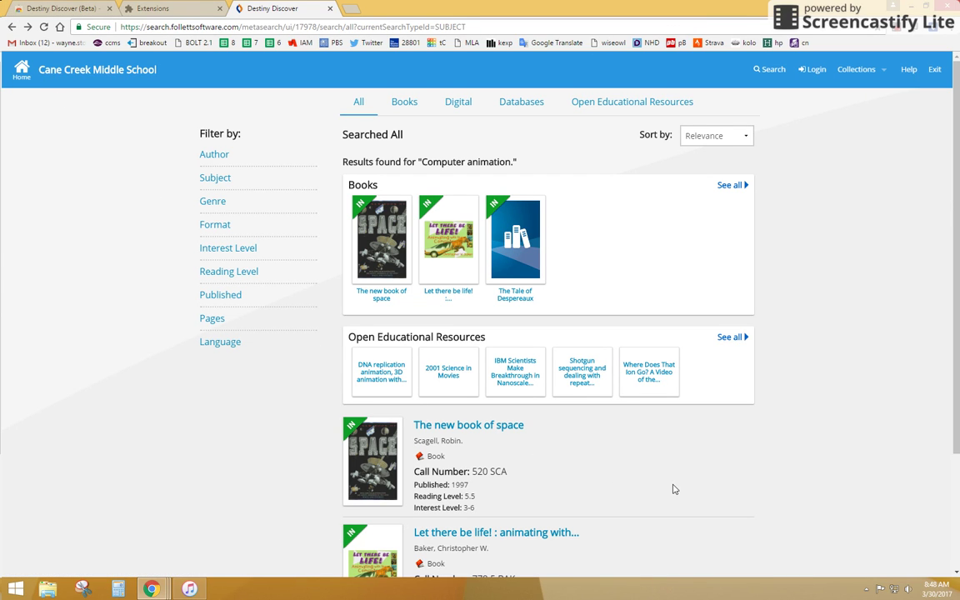
left_click(12, 26)
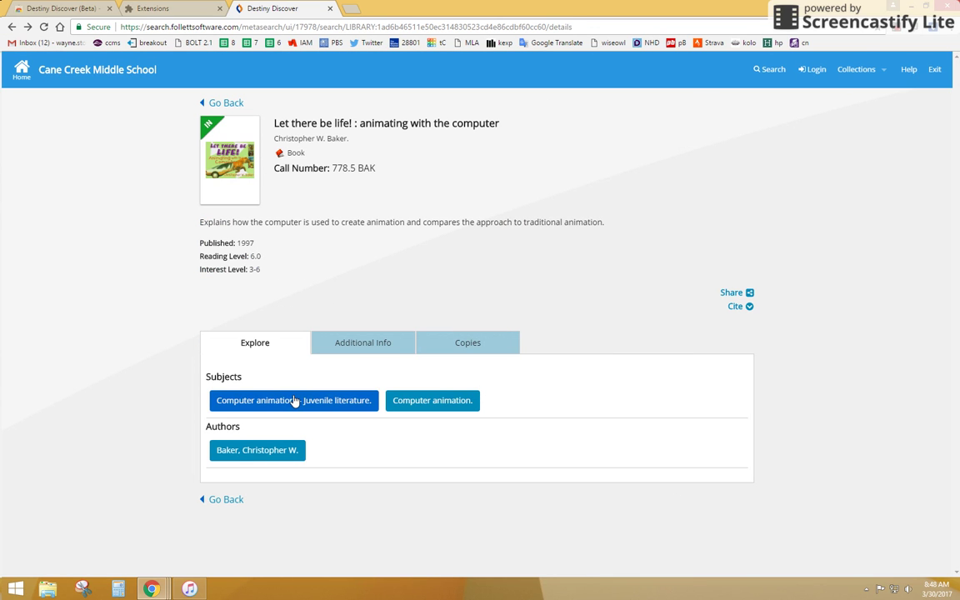
left_click(294, 401)
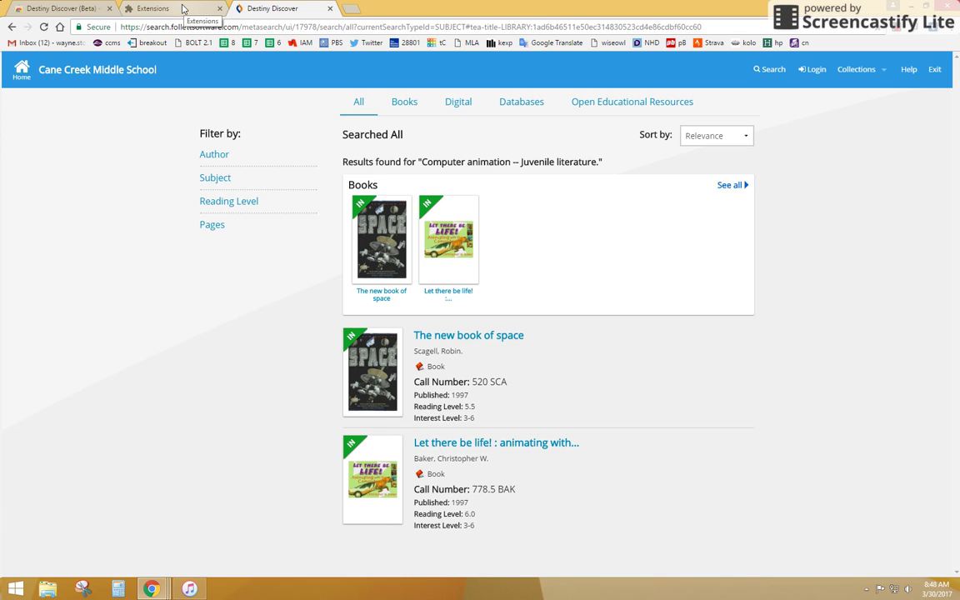
- Confirm the Destiny Discover options show Cane Creek Middle School, then load google.com
left_click(184, 8)
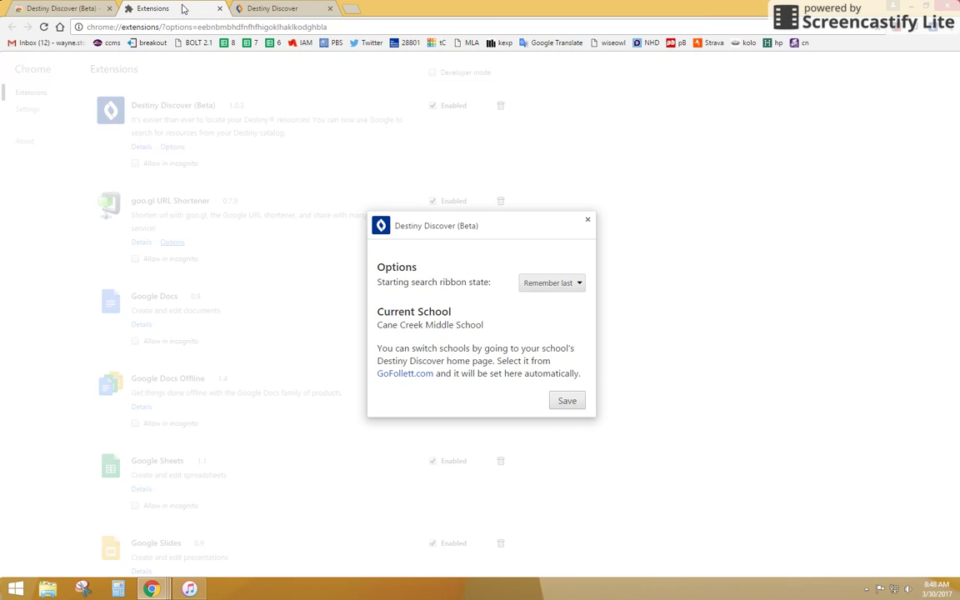
left_click(587, 221)
left_click(433, 26)
type("goo")
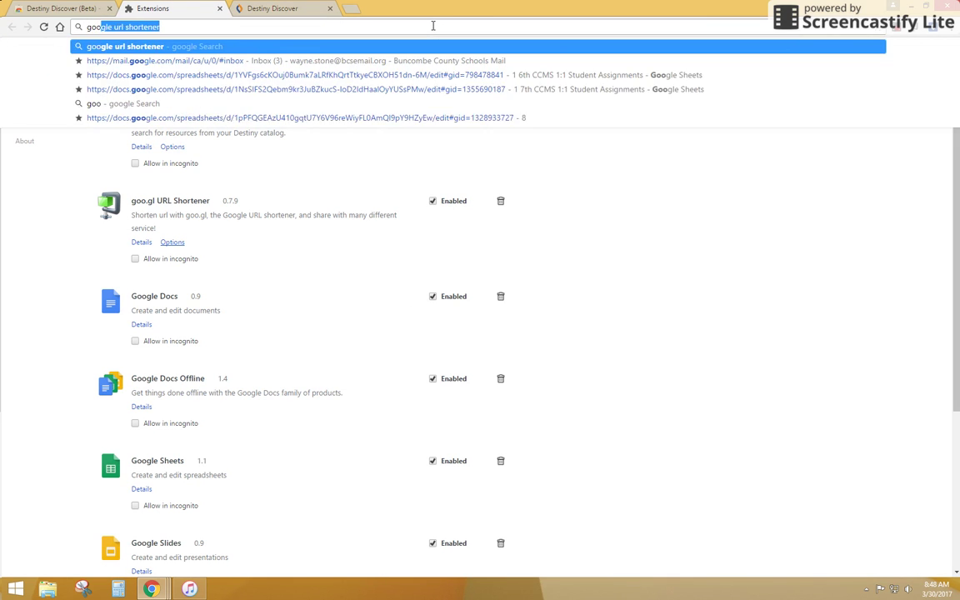
type("gle.com")
key("Return")
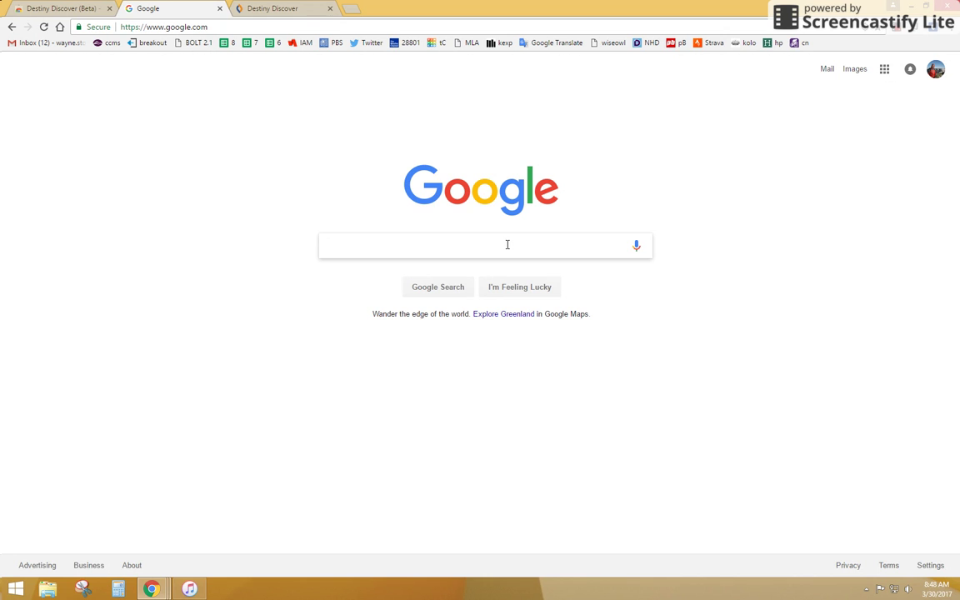
- Search Google for 'animation' to bring up Cane Creek Middle School library resources
type("animation")
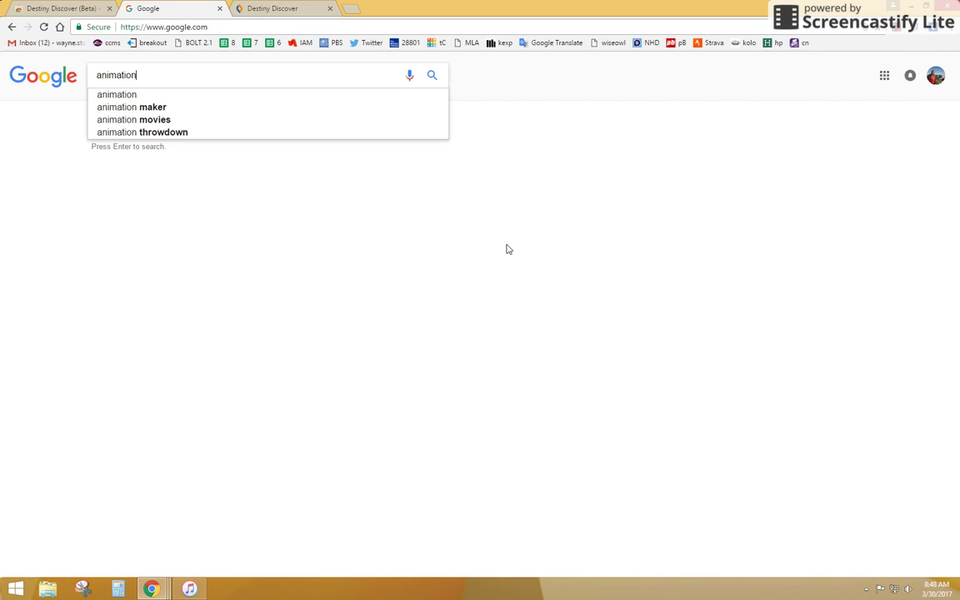
key("Return")
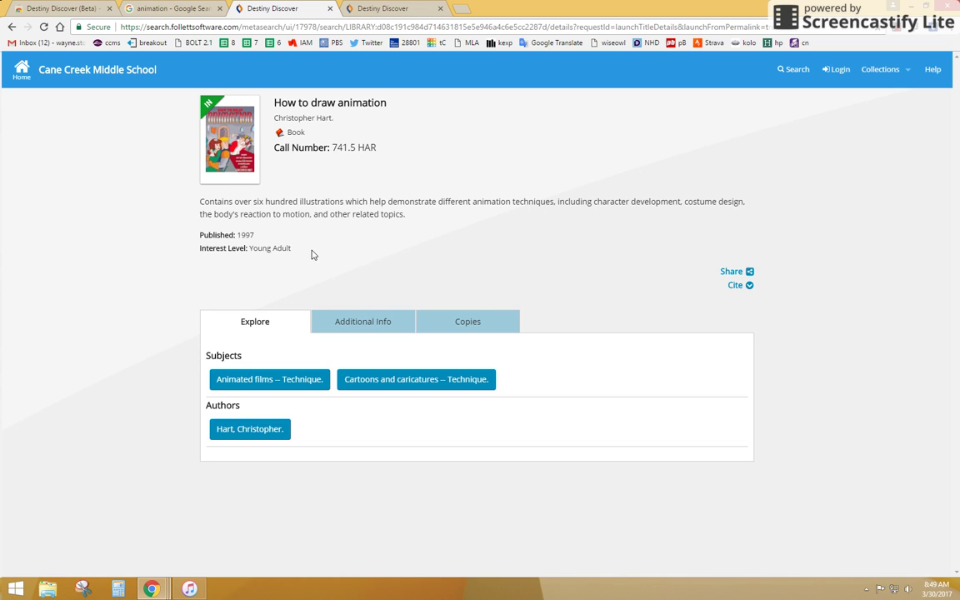
- From the How to draw animation record, list titles under 'Animated films -- Technique.'
left_click(257, 384)
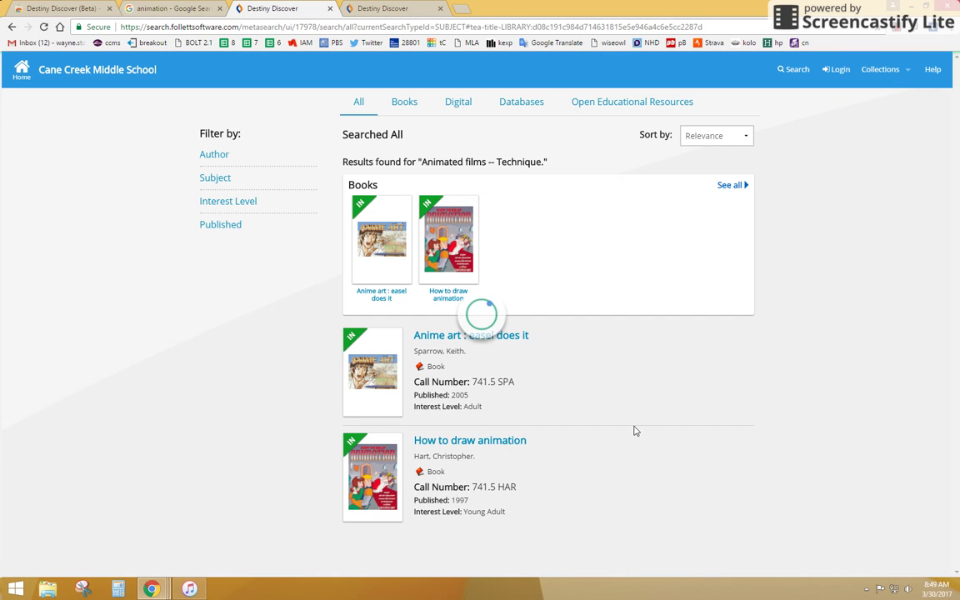